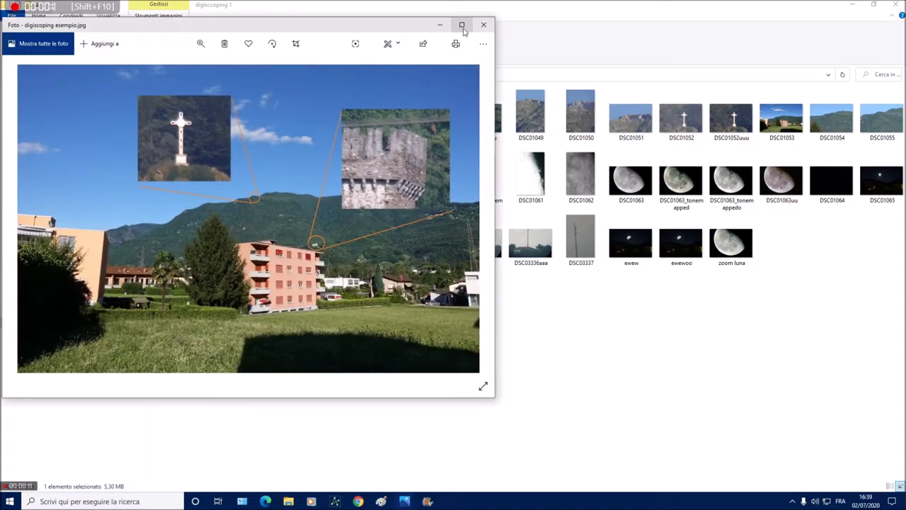
View the example photo "digiscoping esempio" at full window size, return to the folder, reopen the photo and close it.
left_click(461, 24)
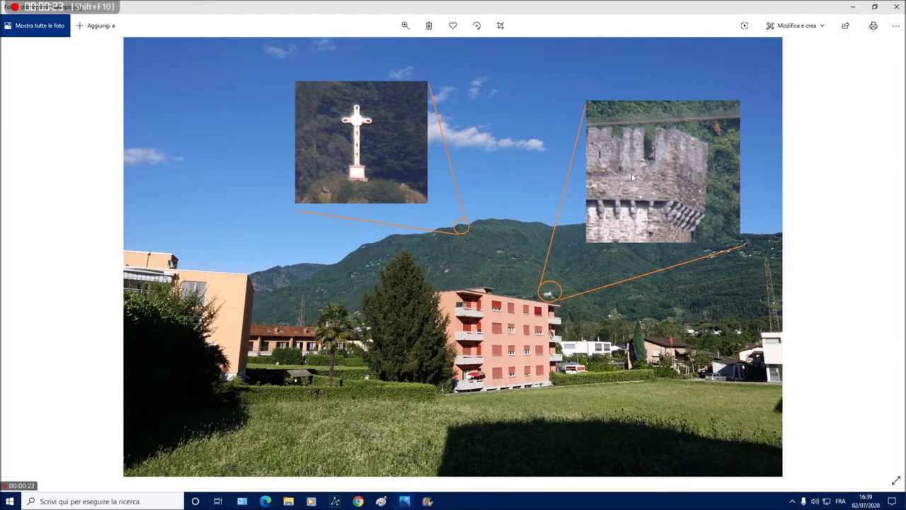
left_click(853, 7)
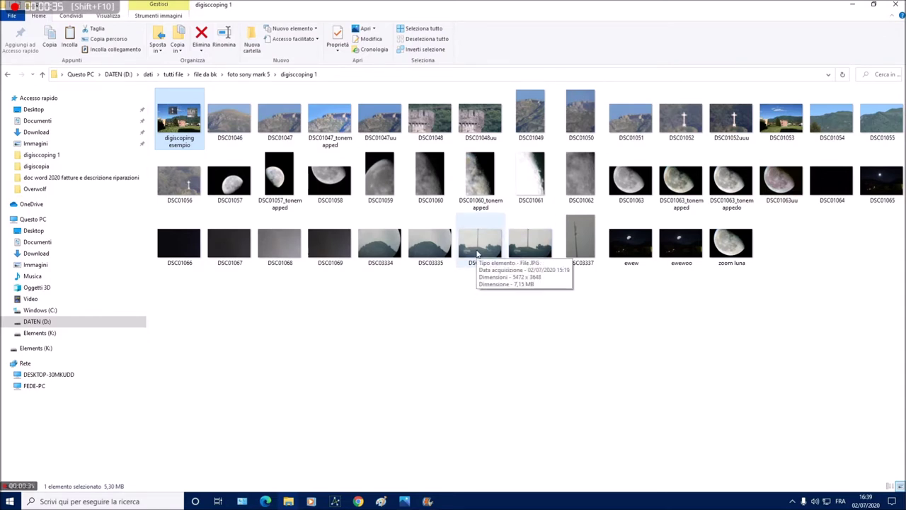
double_click(191, 120)
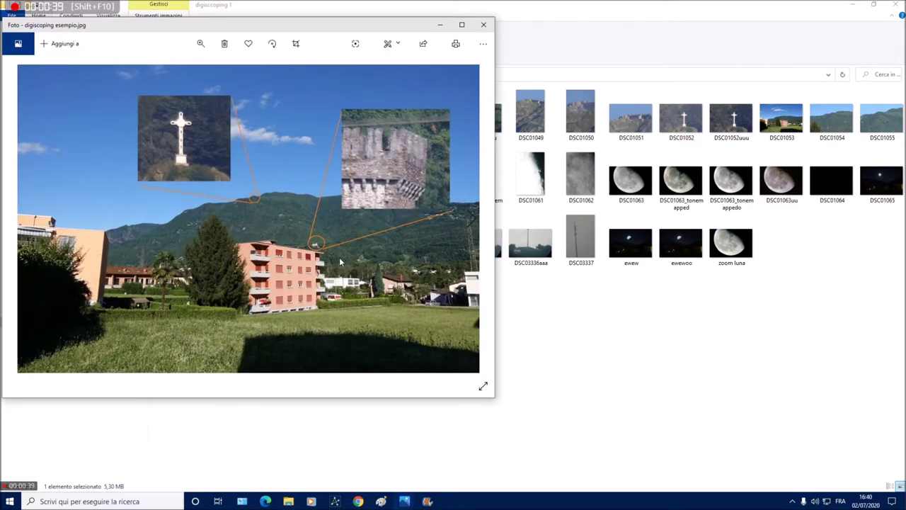
left_click(483, 24)
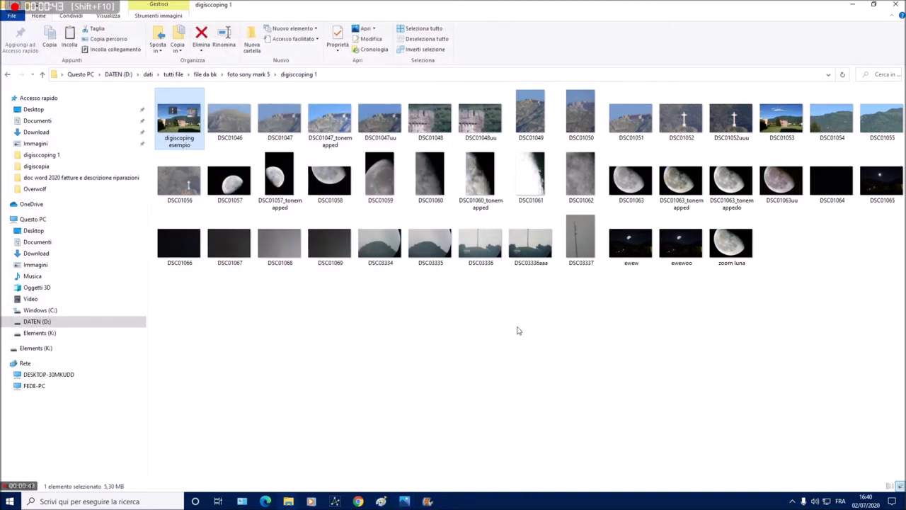
Open the photo DSC03336 from the digiscoping 1 folder in GIMP.
right_click(485, 248)
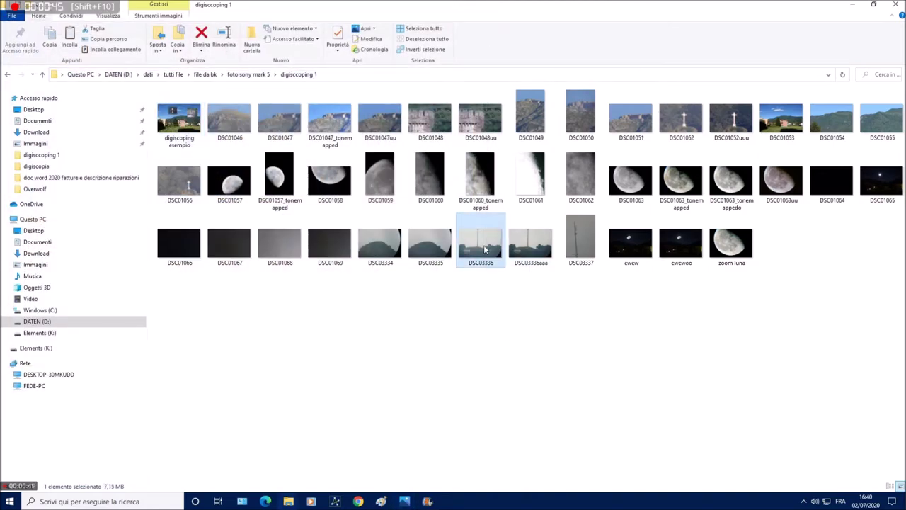
right_click(474, 251)
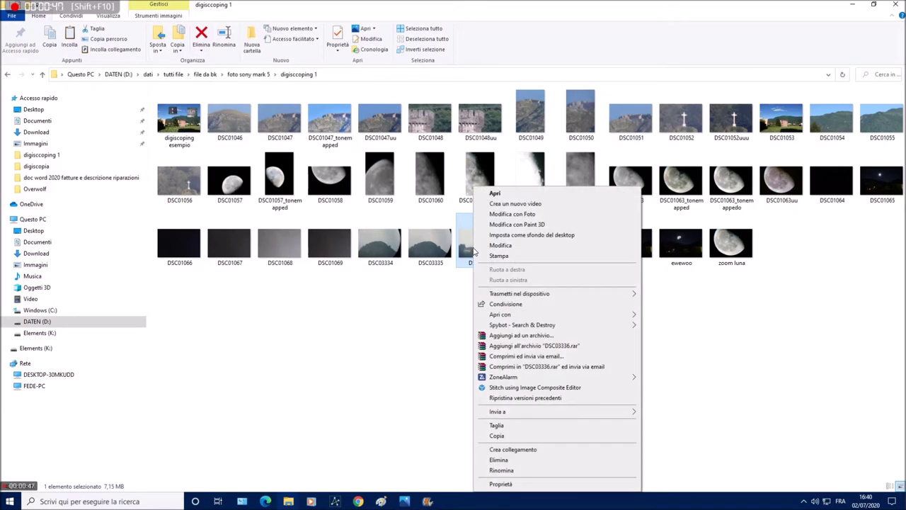
double_click(460, 249)
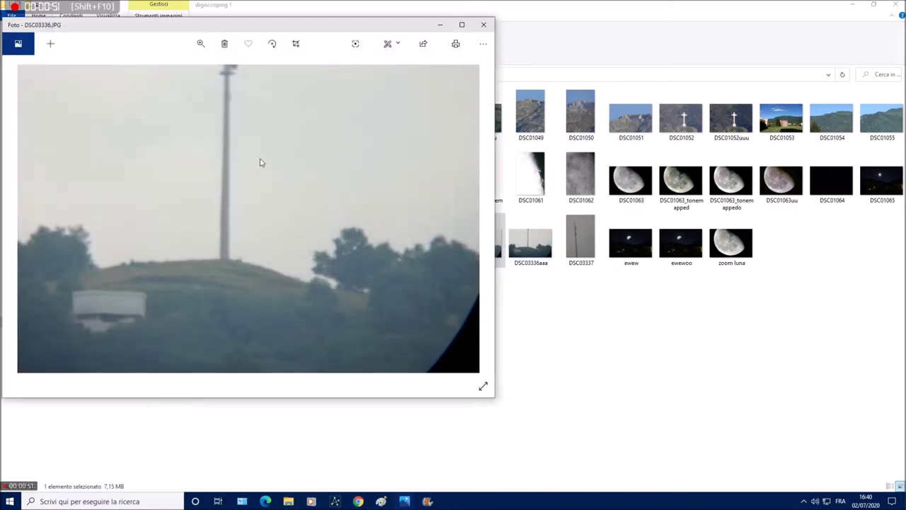
left_click(551, 354)
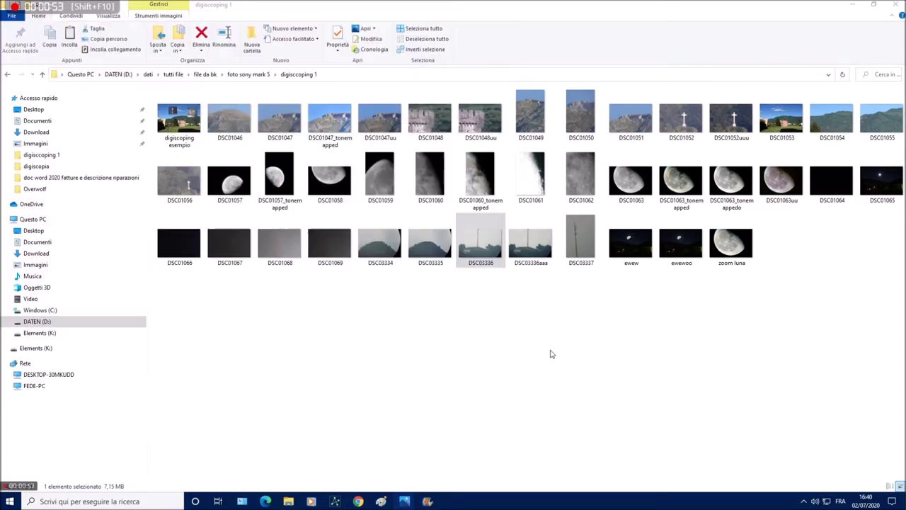
right_click(482, 251)
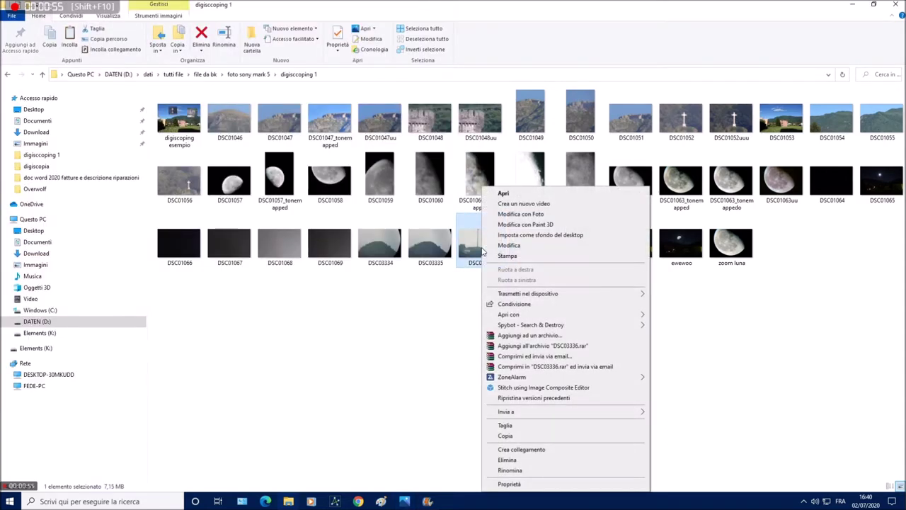
mouse_move(526, 315)
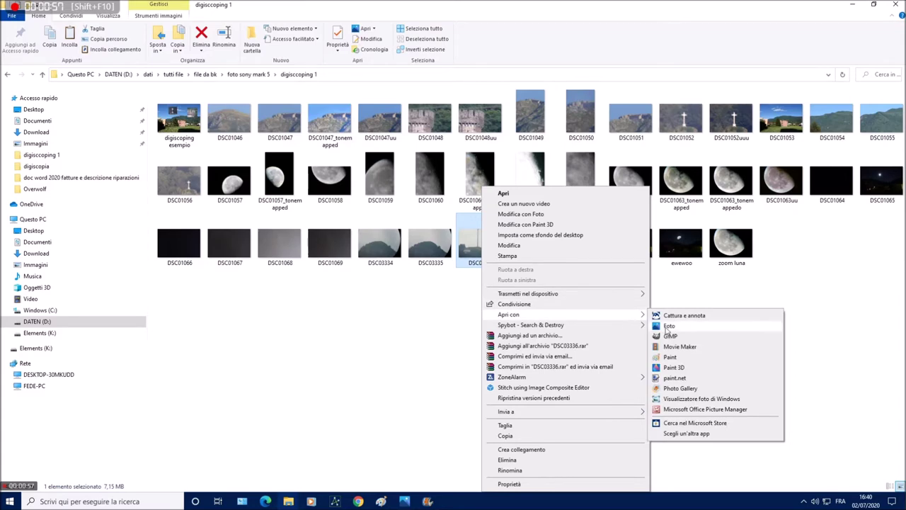
left_click(669, 336)
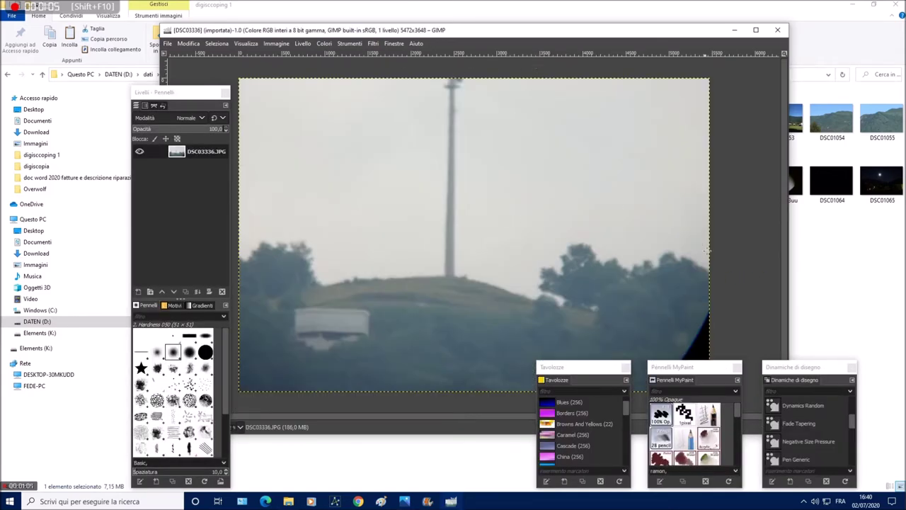
Arrange the GIMP windows so the layers, palettes, MyPaint brushes and paint dynamics panels no longer cover the photo.
left_click_drag(202, 93, 120, 80)
left_click(669, 33)
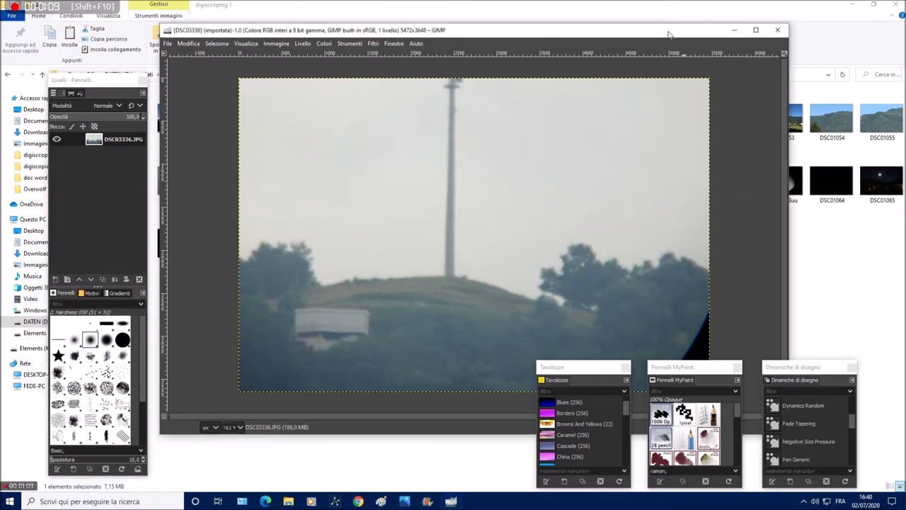
left_click_drag(669, 33, 663, 28)
left_click_drag(807, 368, 841, 334)
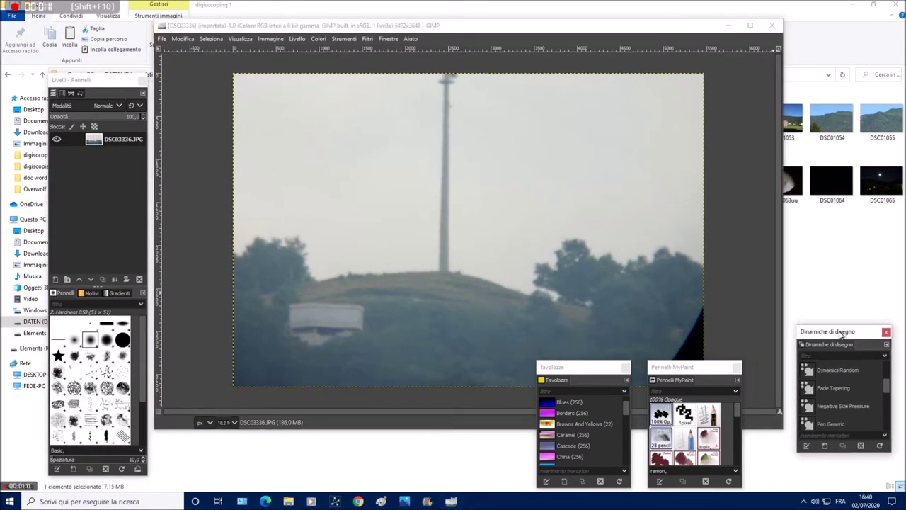
left_click_drag(679, 367, 824, 205)
left_click_drag(602, 367, 859, 79)
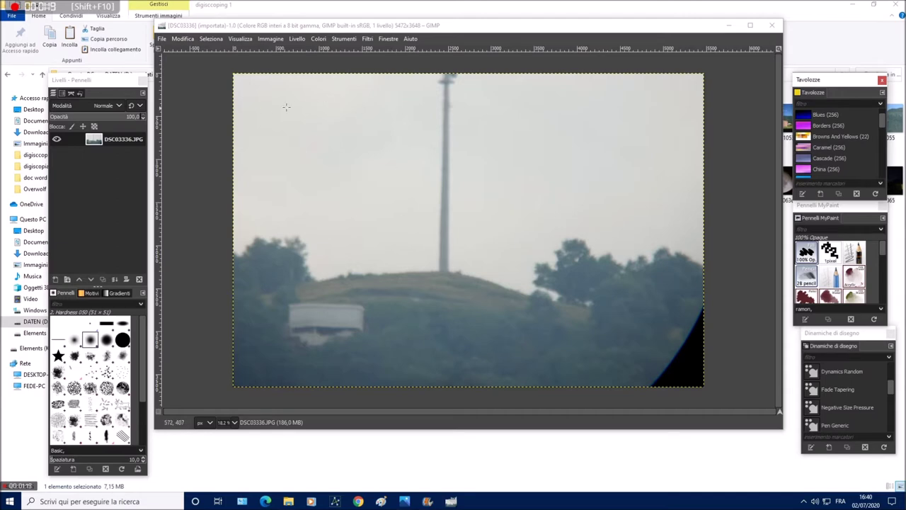
left_click(367, 39)
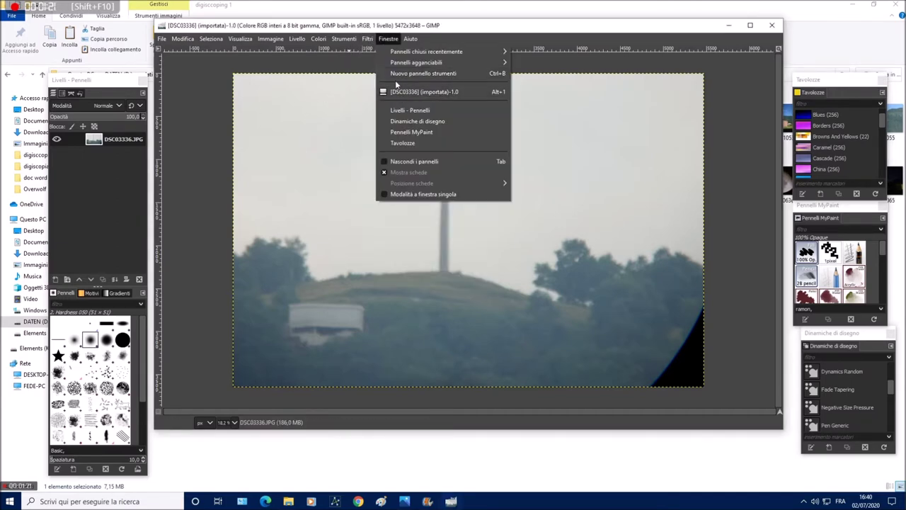
mouse_move(388, 103)
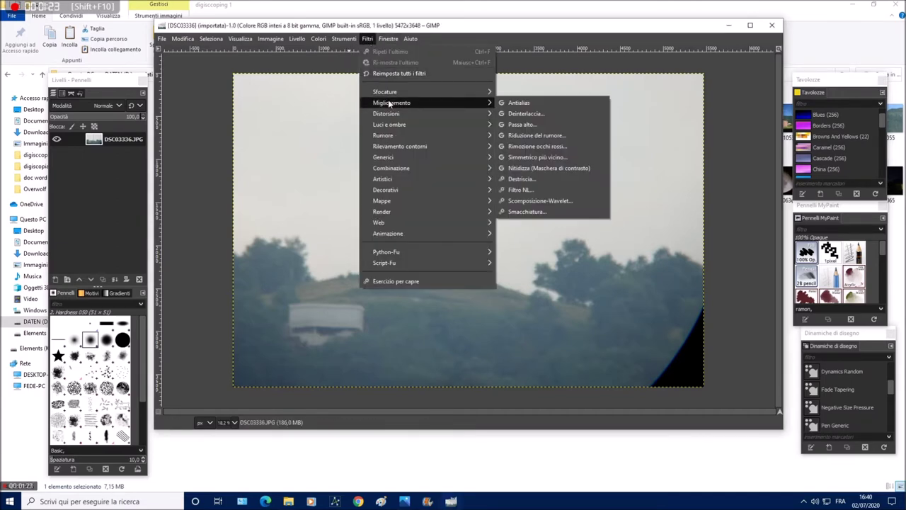
left_click(528, 172)
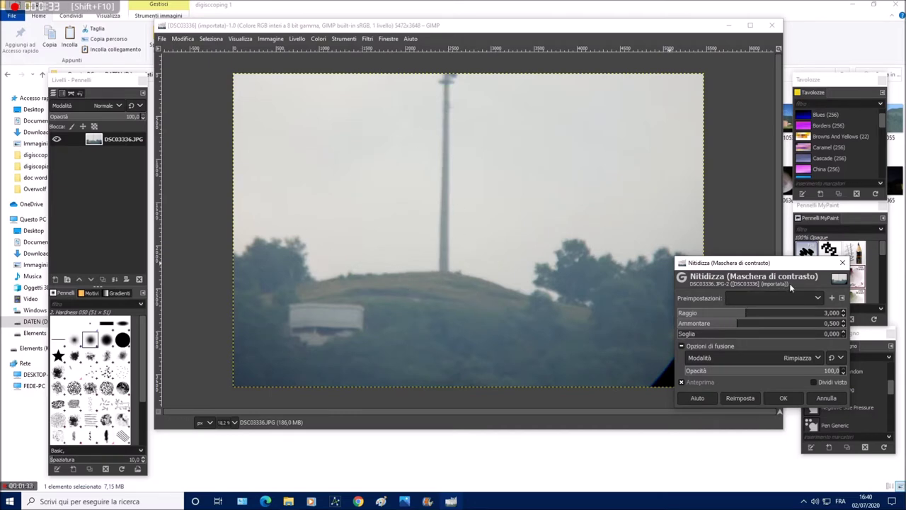
left_click(843, 262)
left_click(368, 38)
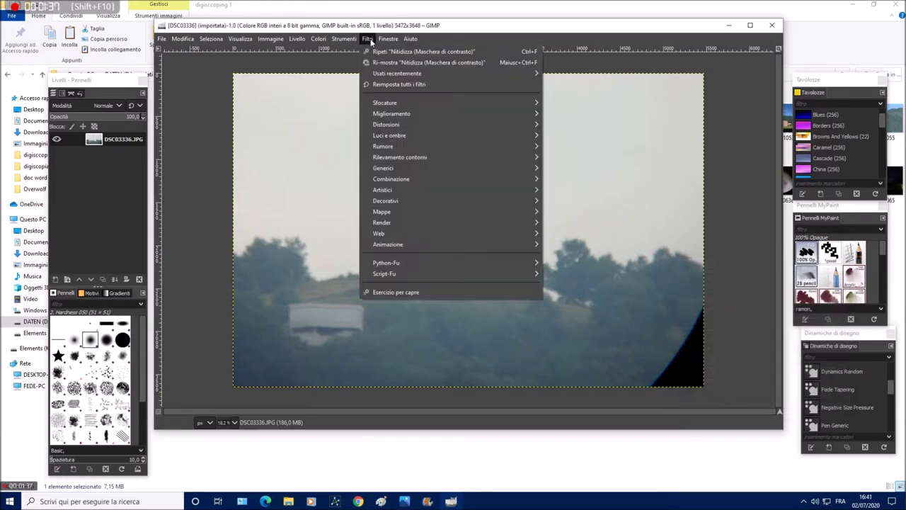
mouse_move(400, 103)
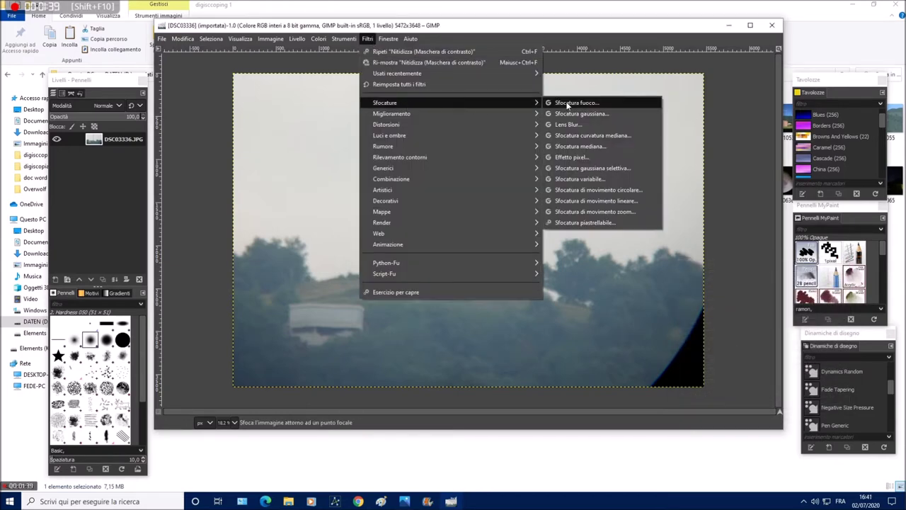
left_click(569, 103)
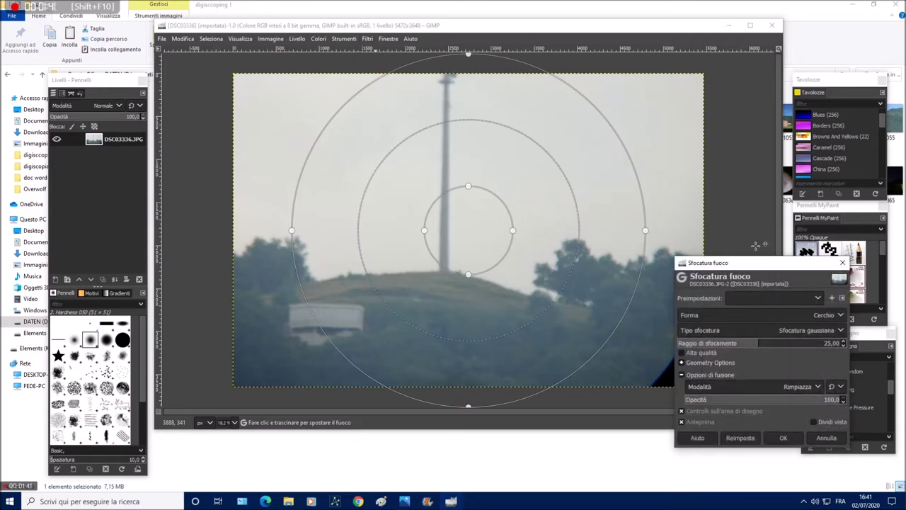
left_click(841, 262)
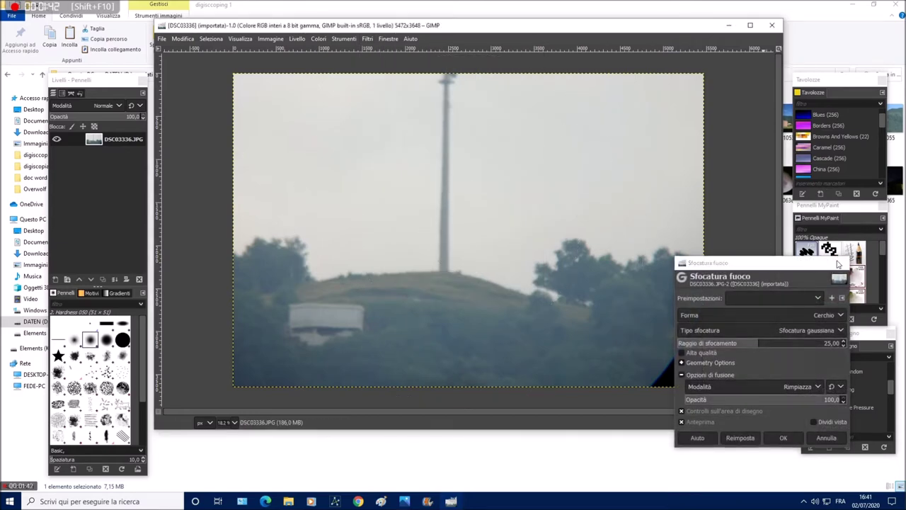
Try a Gaussian blur on the photo with X and Y sizes of 44,04 and 0,88, and cancel it.
left_click(371, 39)
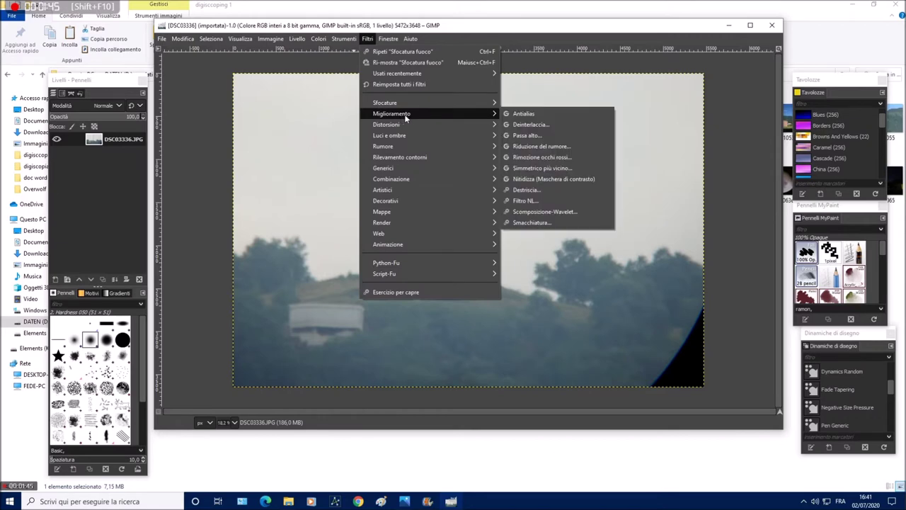
mouse_move(449, 102)
left_click(543, 113)
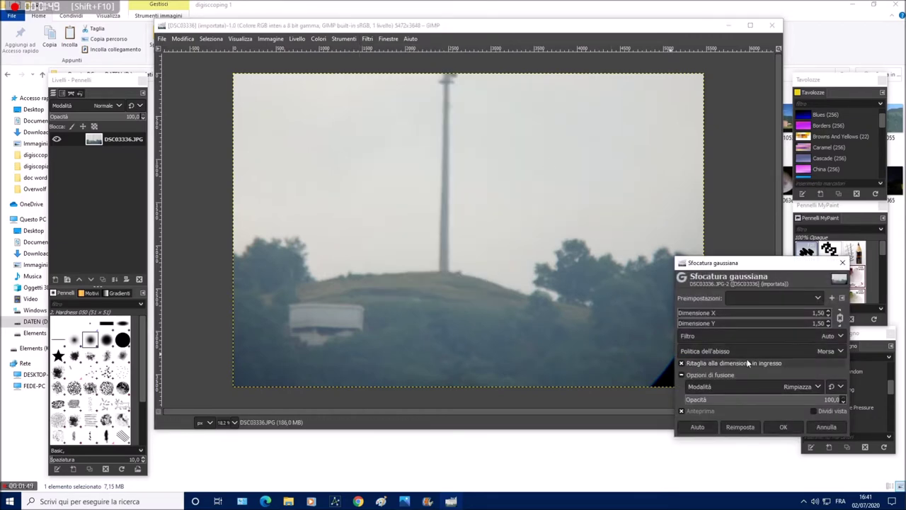
left_click(743, 317)
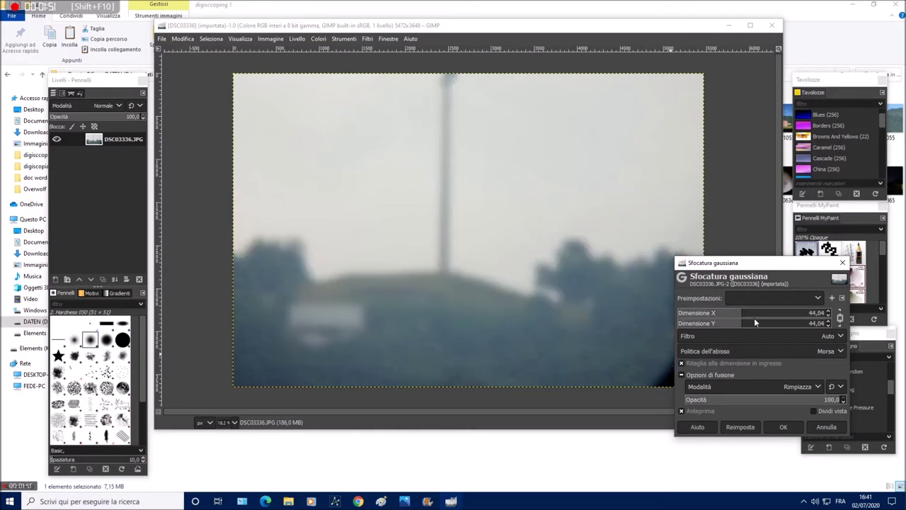
left_click(680, 315)
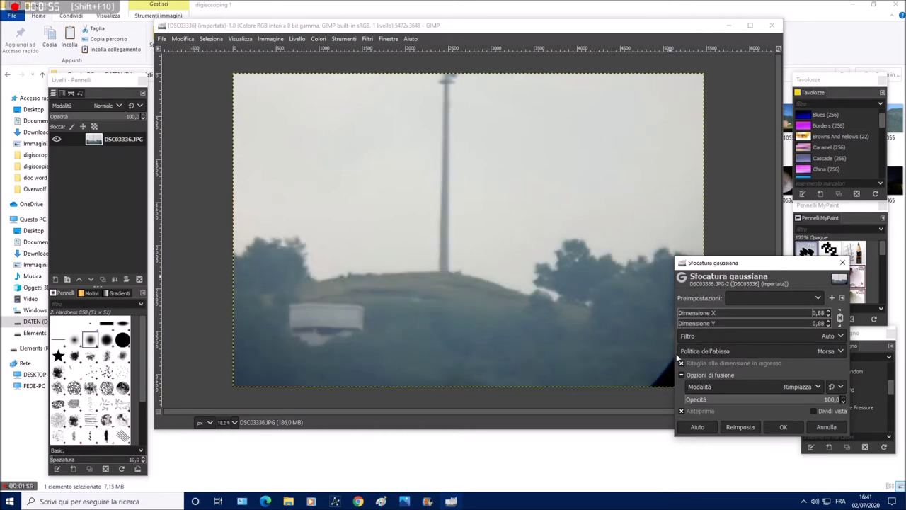
left_click(827, 426)
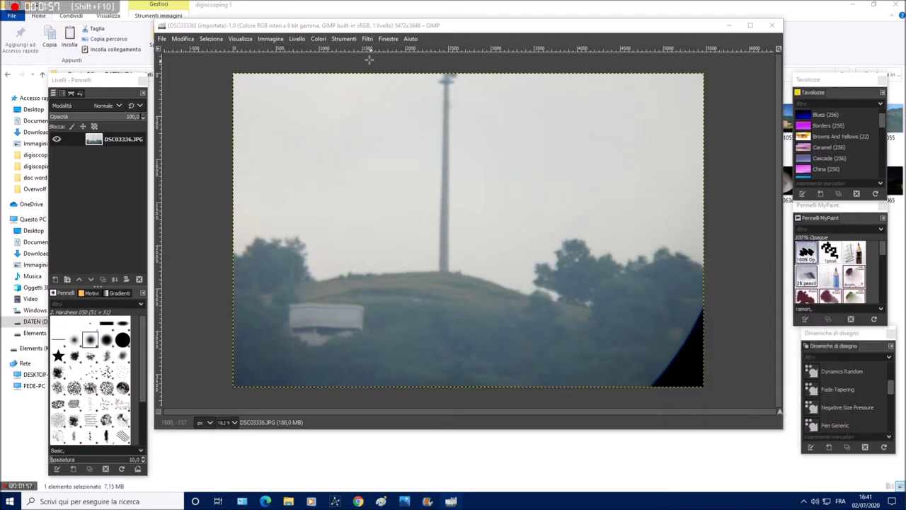
Open the Nitidizza (Maschera di contrasto) enhancement filter for the photo.
left_click(351, 39)
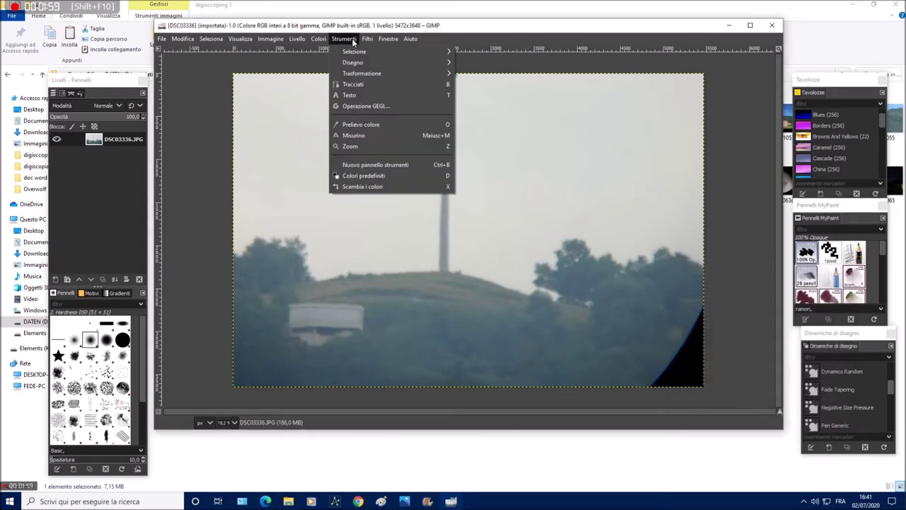
mouse_move(370, 40)
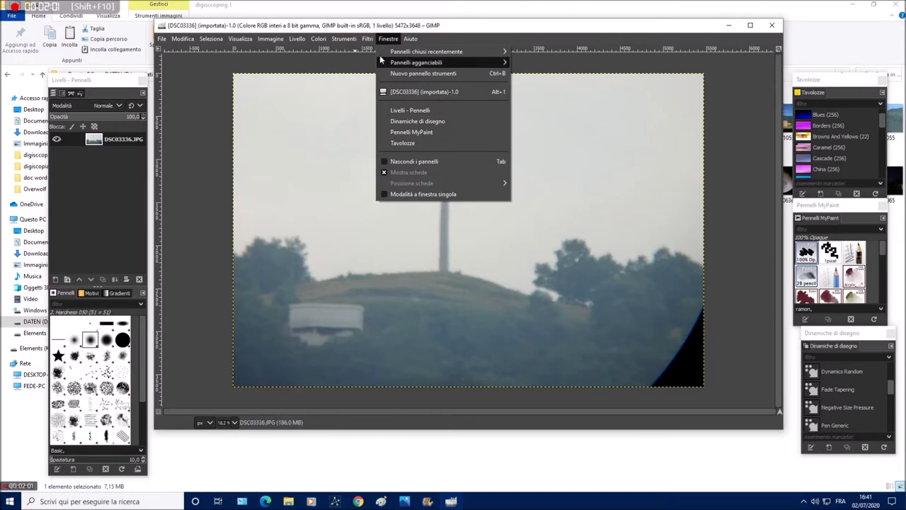
mouse_move(398, 113)
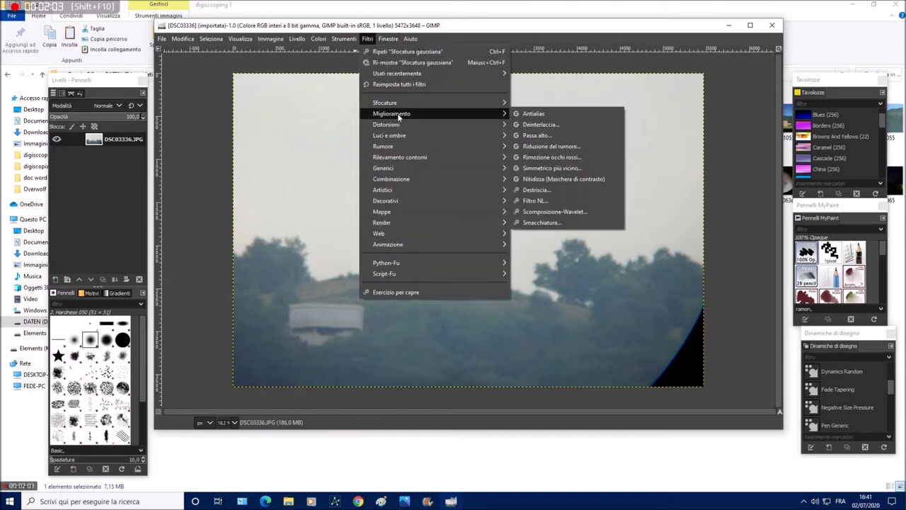
left_click(556, 179)
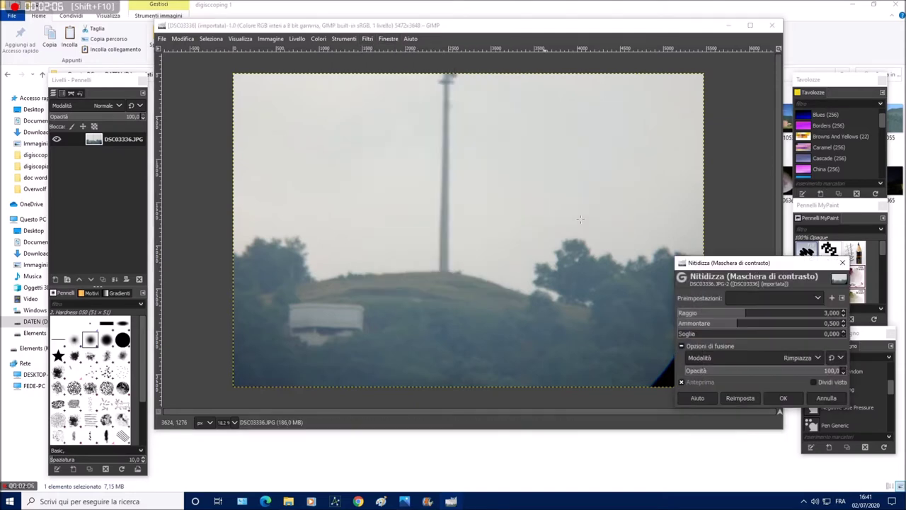
Preview exaggerated sharpening with radius 24,464 and amount 6,243, and reset the filter to its defaults.
left_click(816, 324)
left_click(816, 313)
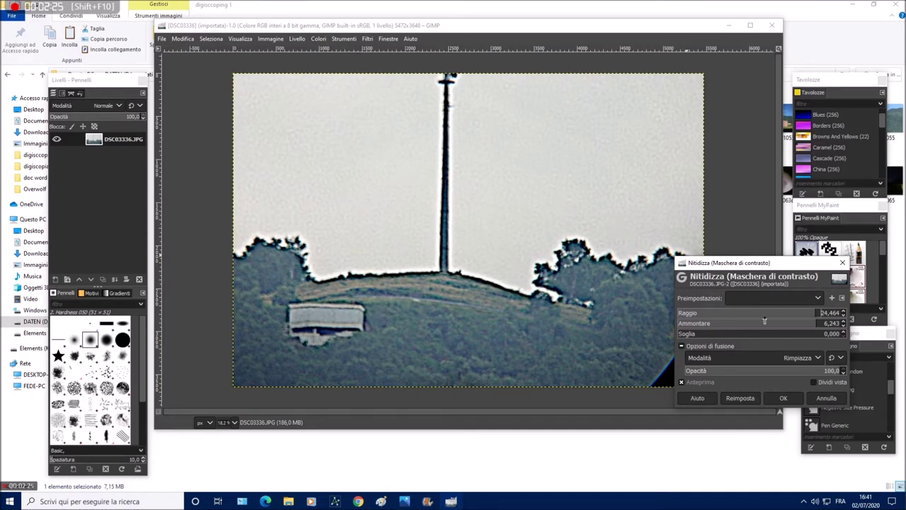
left_click(741, 398)
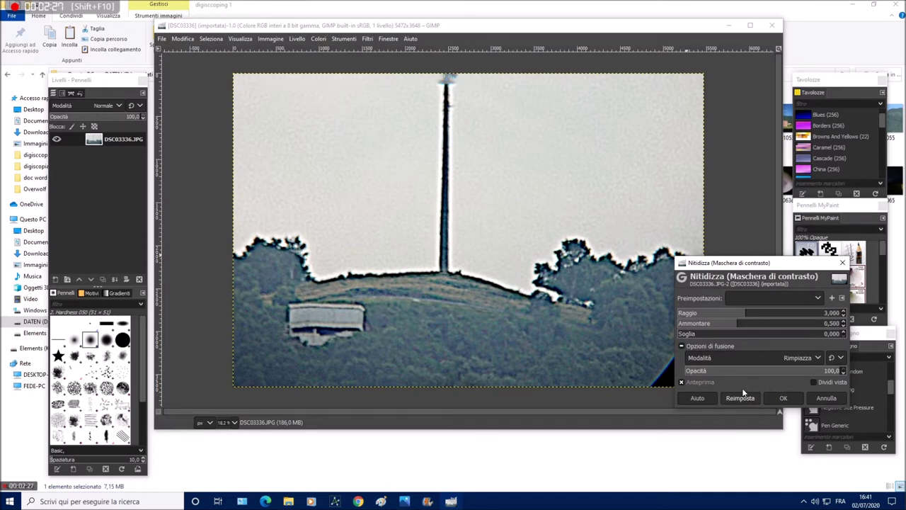
Fine-tune the sharpening radius and amount to moderate values above the defaults and apply the filter to the photo.
mouse_move(753, 319)
left_mouse_down()
mouse_move(763, 322)
mouse_move(757, 330)
left_mouse_up()
left_click(763, 316)
left_click(770, 315)
left_click(763, 328)
left_click(780, 315)
left_click(771, 326)
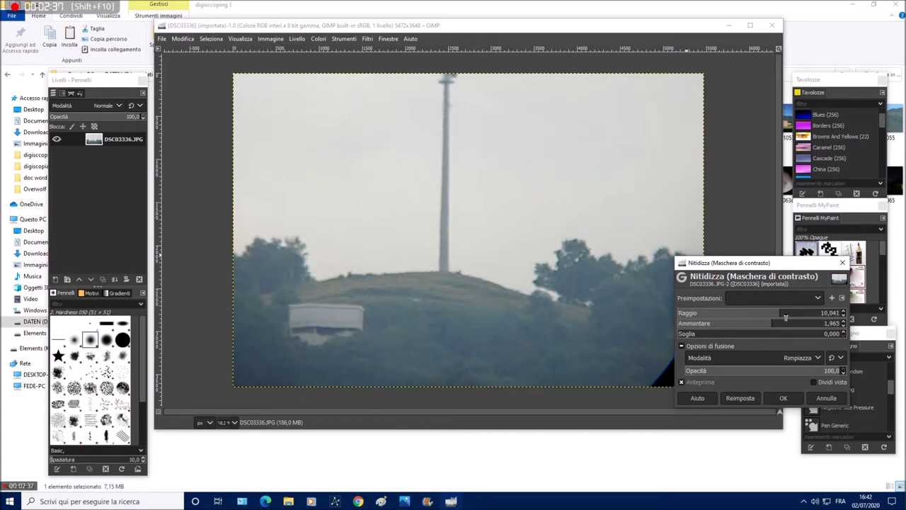
left_click(775, 326)
left_click(781, 316)
left_click(756, 318)
left_click(766, 316)
left_click_drag(771, 316, 774, 315)
left_click(775, 324)
left_click(783, 398)
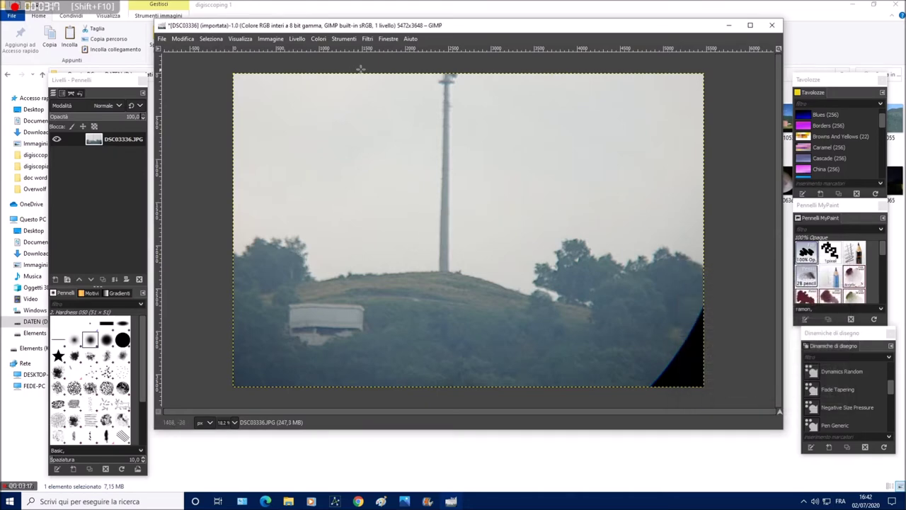
left_click(368, 38)
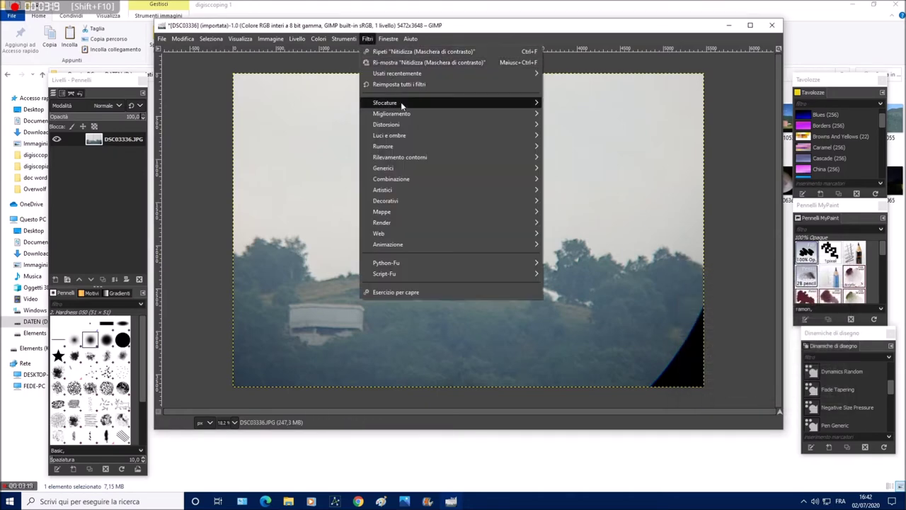
mouse_move(402, 105)
left_click(572, 105)
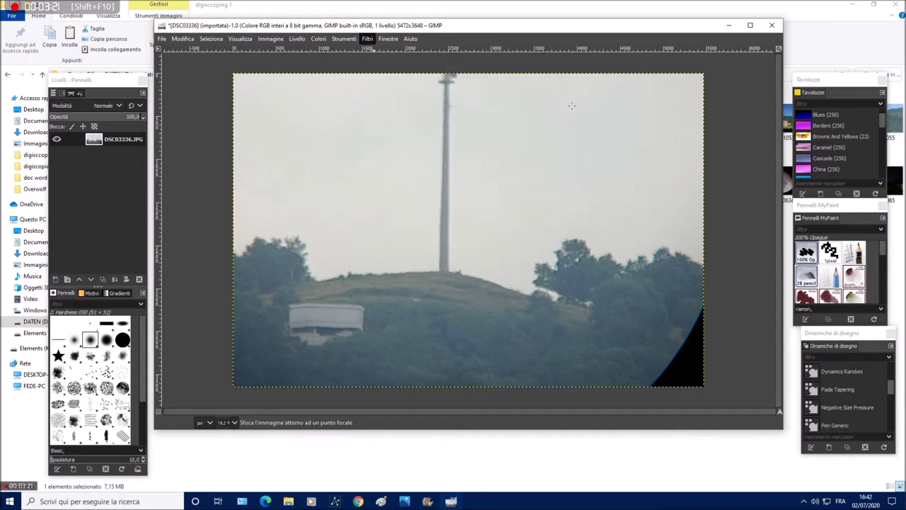
left_click(825, 437)
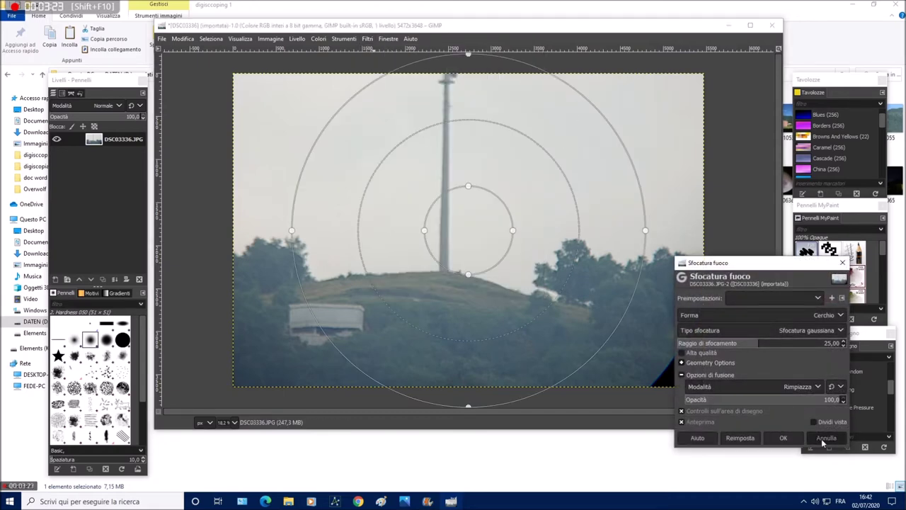
Apply a very slight Gaussian blur to the photo, with the linked X and Y sizes near the slider's minimum.
left_click(369, 39)
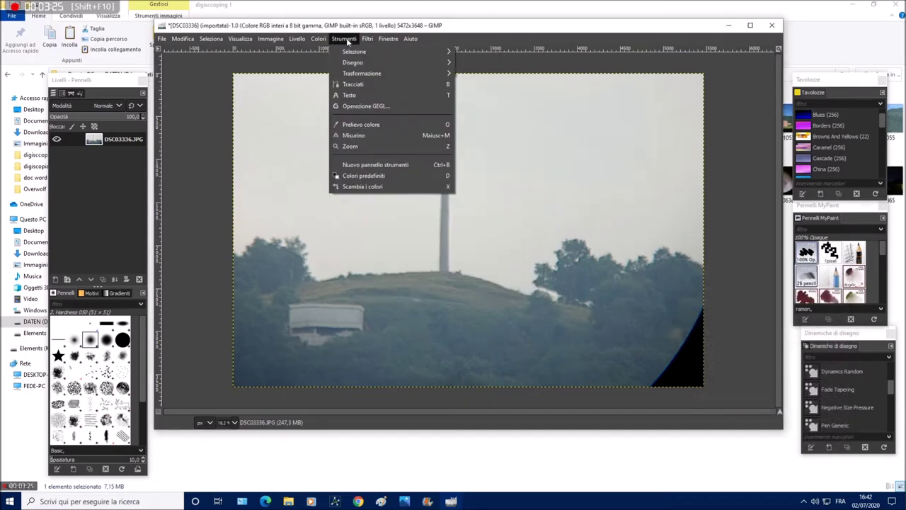
mouse_move(353, 40)
mouse_move(389, 105)
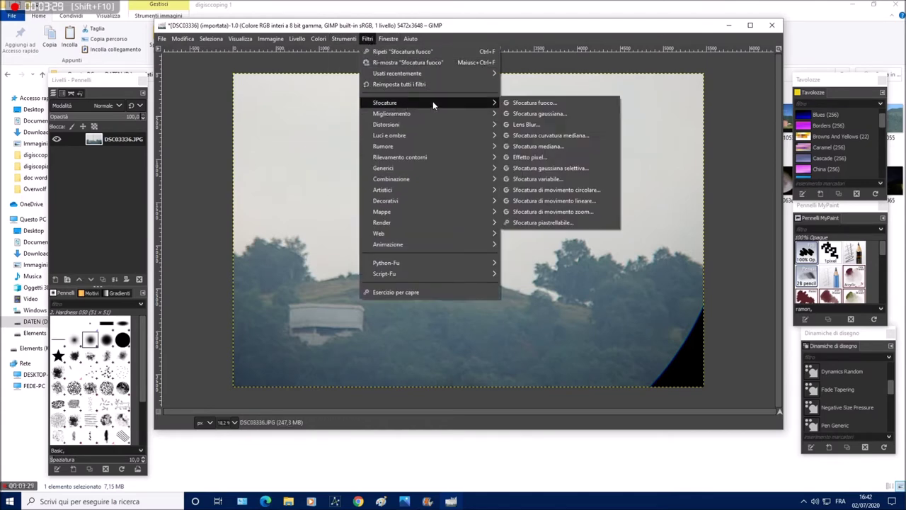
left_click(531, 112)
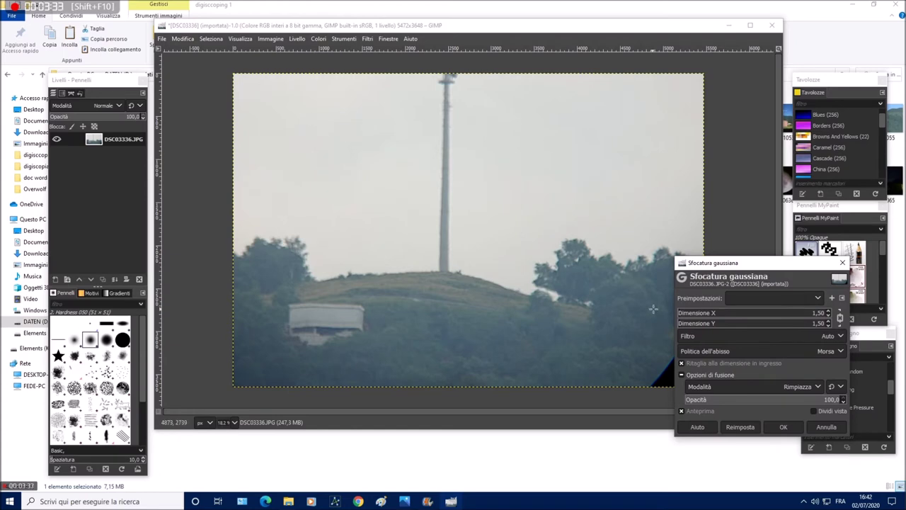
left_click(798, 314)
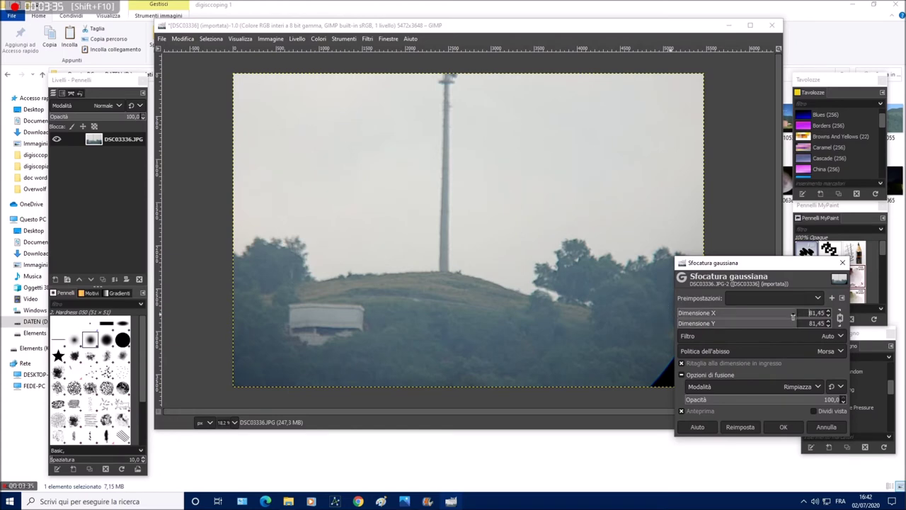
left_click_drag(793, 317, 678, 319)
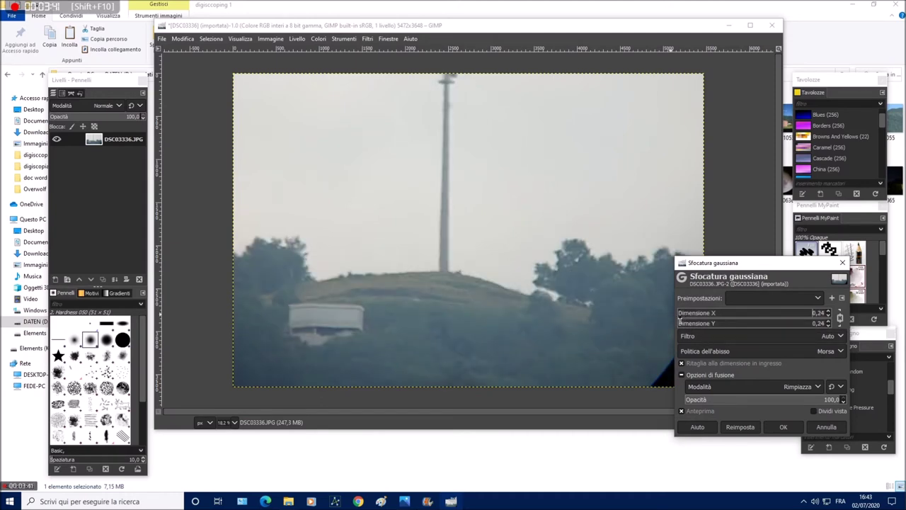
left_click(687, 316)
left_click(682, 315)
left_click(783, 427)
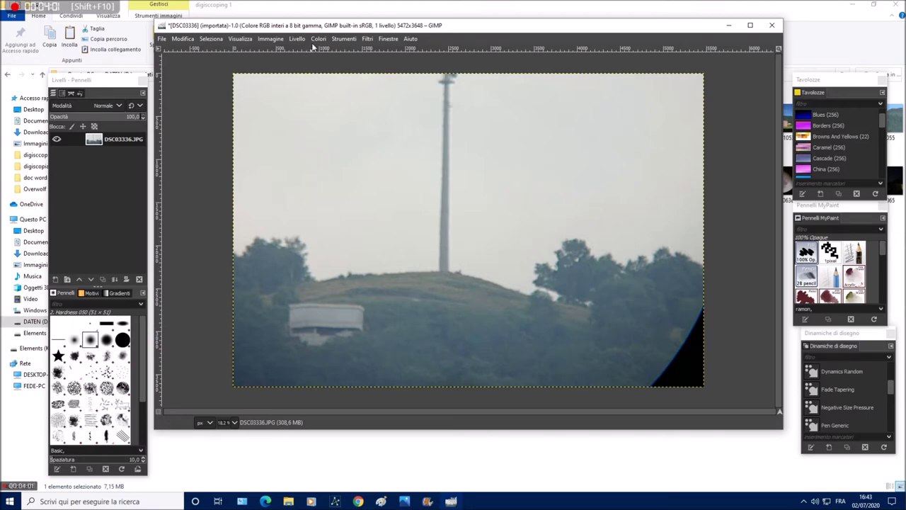
left_click(344, 38)
mouse_move(366, 40)
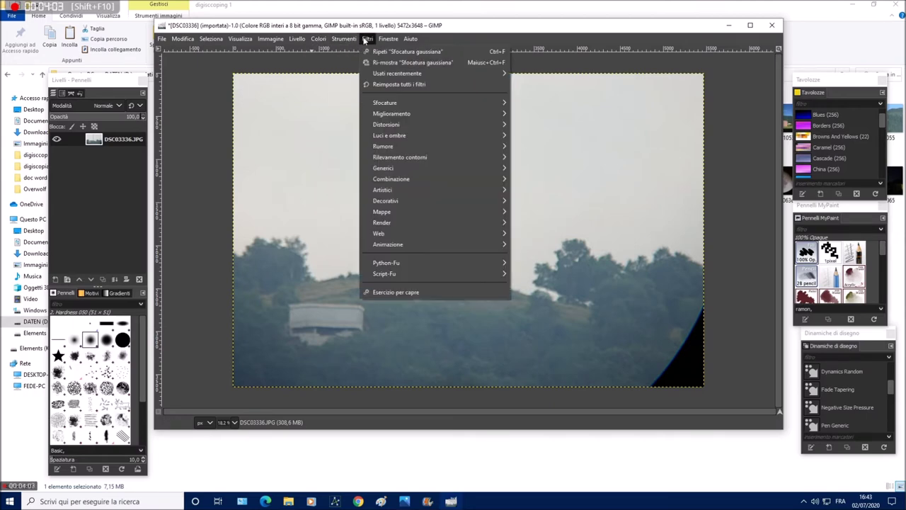
mouse_move(350, 62)
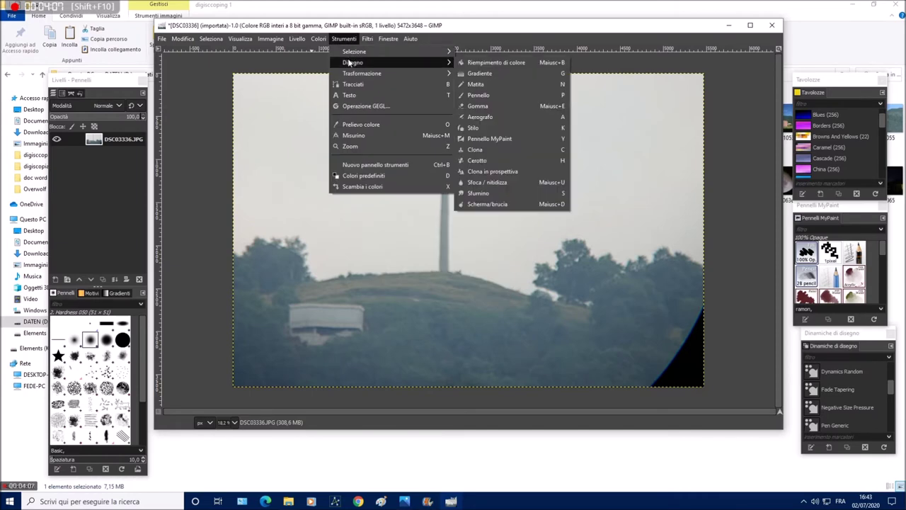
left_click(345, 40)
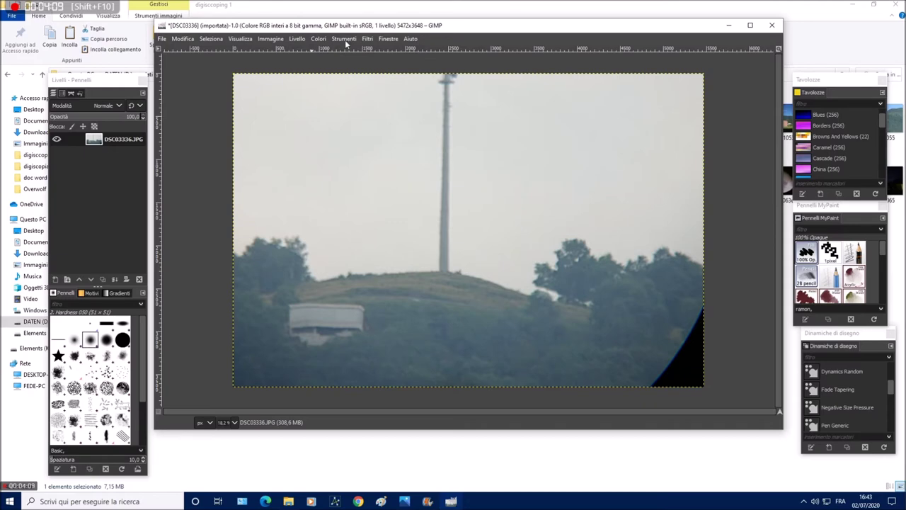
left_click(345, 39)
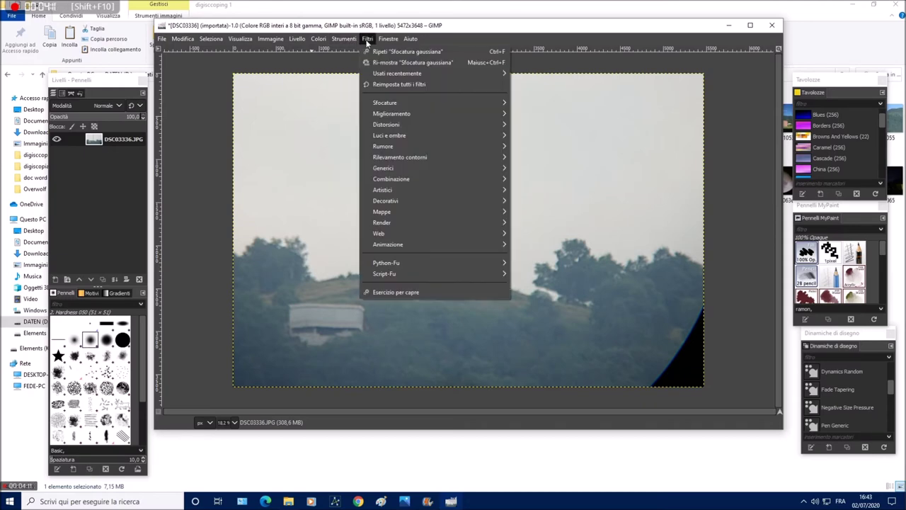
left_click(366, 40)
left_click(385, 37)
Adjust the photo's colour levels, setting the input black point to 42 and the input white point to 243.
mouse_move(315, 40)
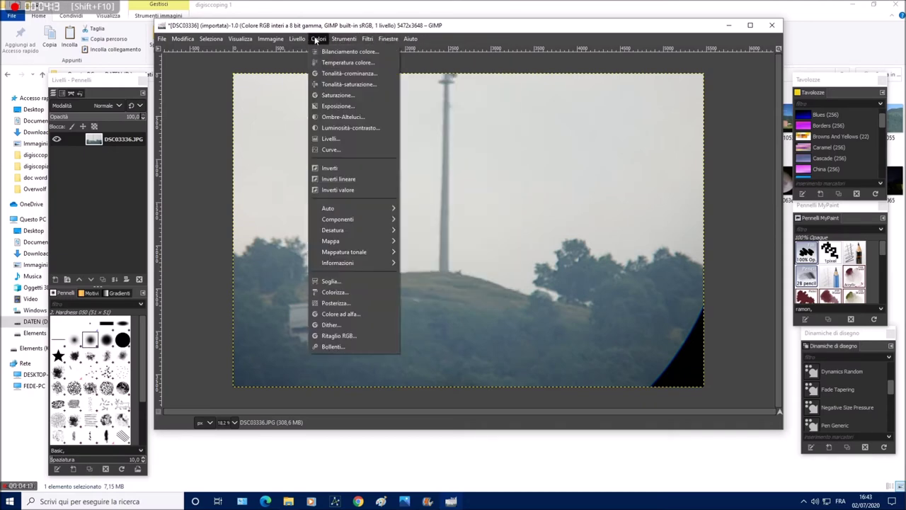
left_click(330, 139)
left_click_drag(53, 182, 59, 182)
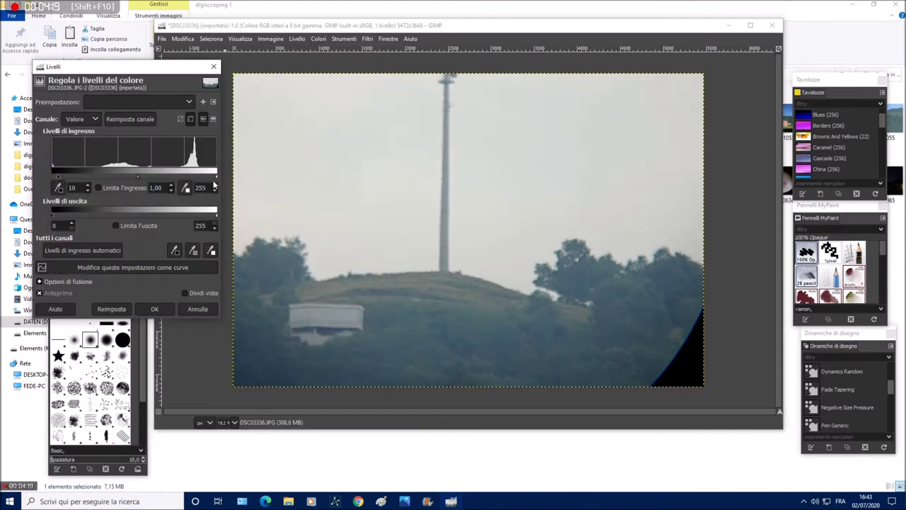
left_click_drag(216, 178, 208, 180)
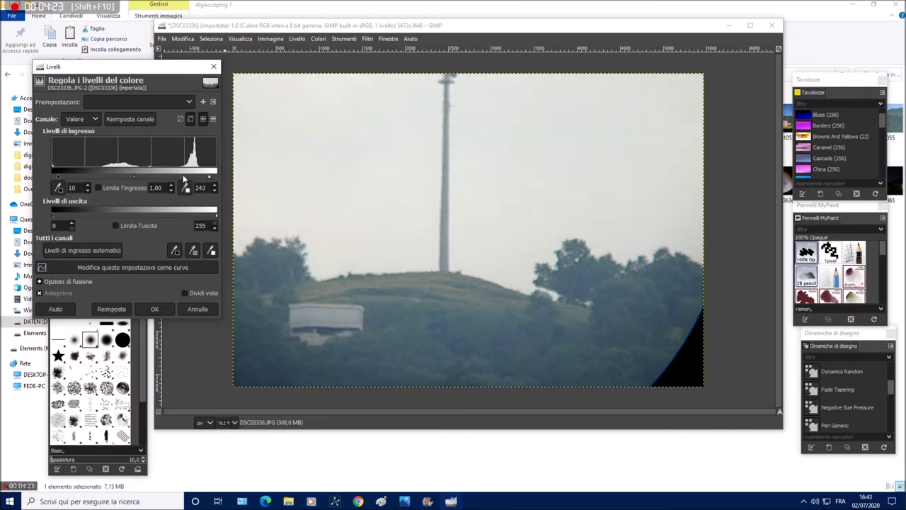
left_click_drag(59, 180, 80, 180)
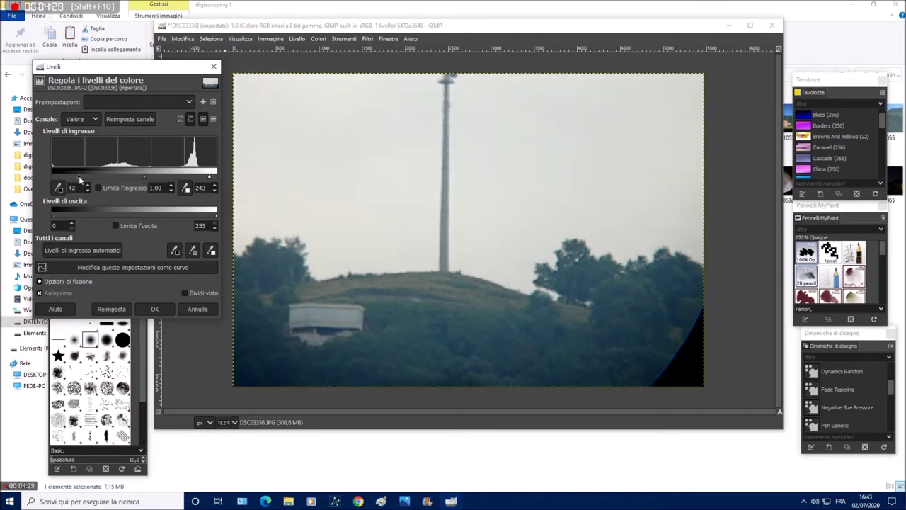
Limit the output levels to the range 9 to 243 and apply the levels adjustment.
left_click_drag(52, 218, 58, 217)
left_click_drag(217, 219, 209, 219)
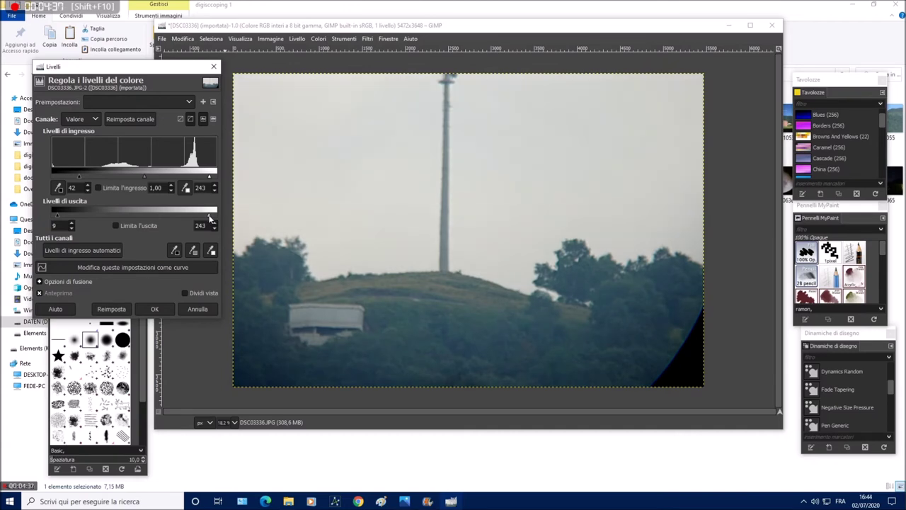
left_click(160, 312)
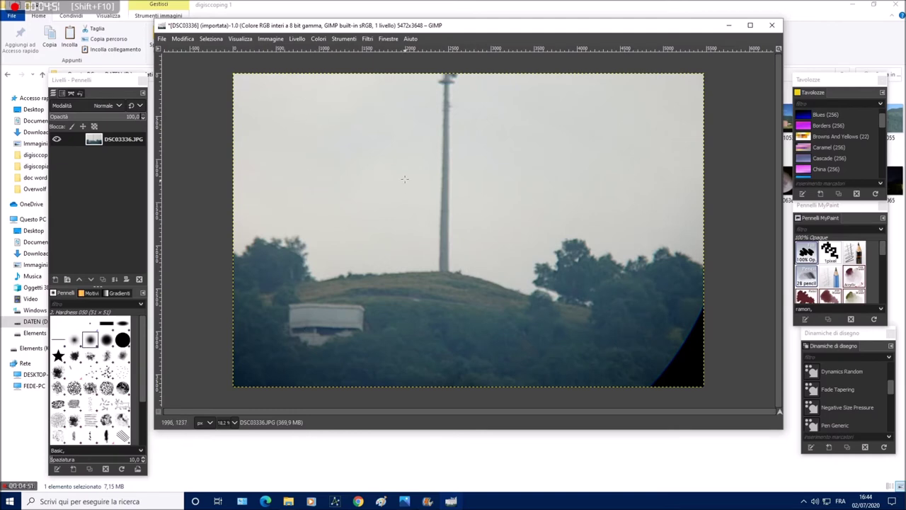
Export the edited photo as aaaaaaaaaaaaaaaaaaaa.JPG in the digisccoping 1 folder, accepting the default JPEG settings.
left_click(163, 39)
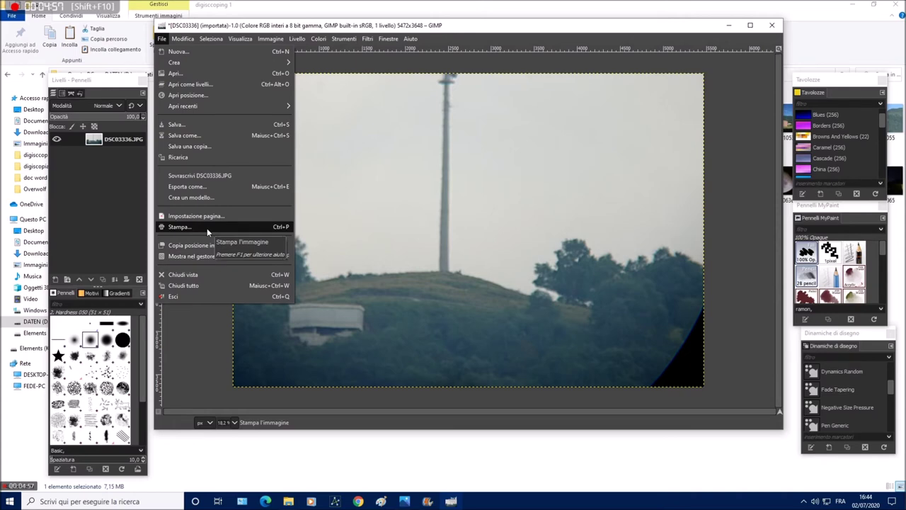
left_click(188, 186)
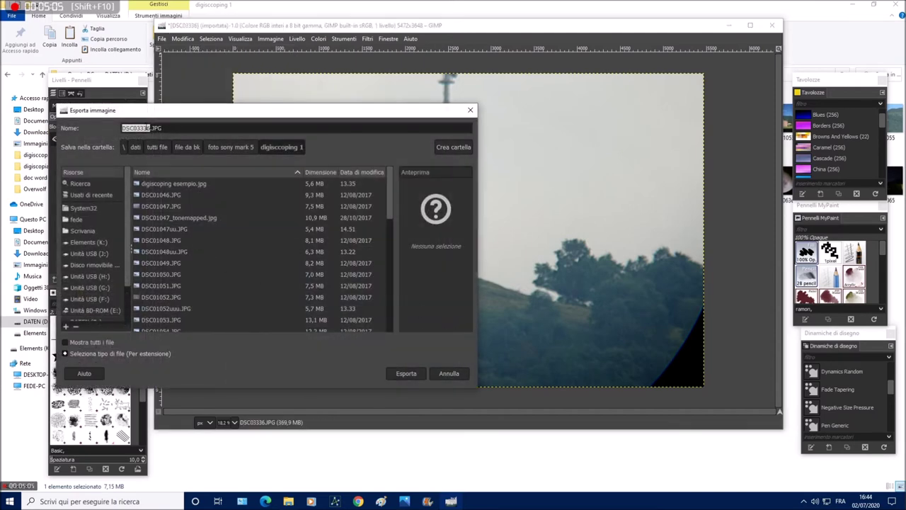
type("aaaaaaaaaaaaaaaaaaaa")
left_click(407, 374)
left_click(464, 366)
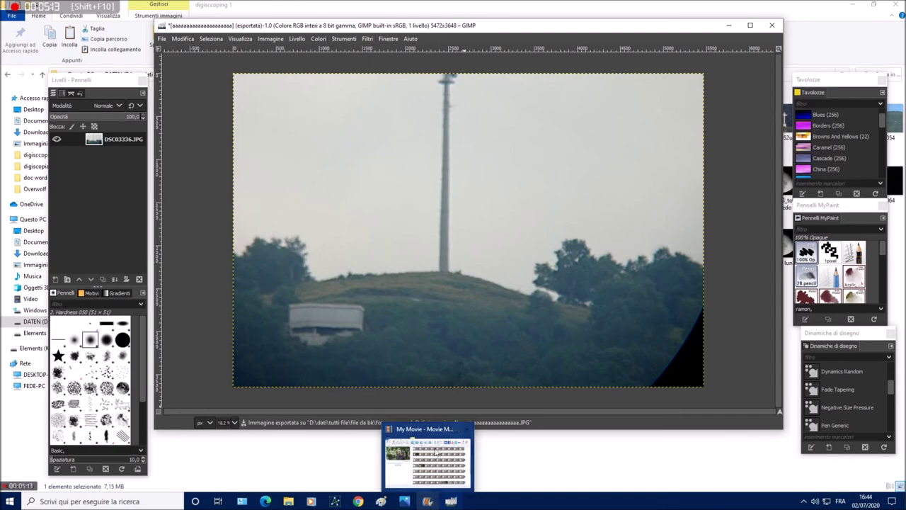
Show the original DSC03336.JPG in the Photos app and move the GIMP image window beside it for comparison.
left_click_drag(523, 28, 679, 43)
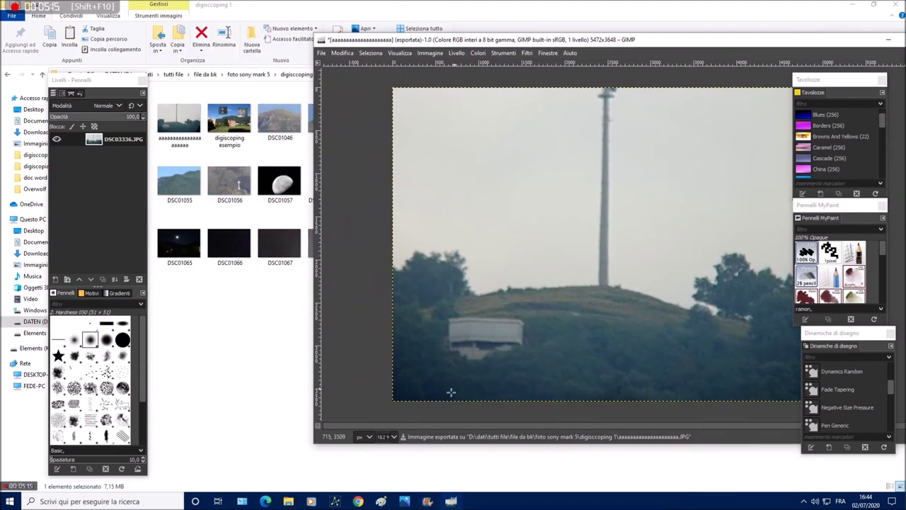
mouse_move(407, 504)
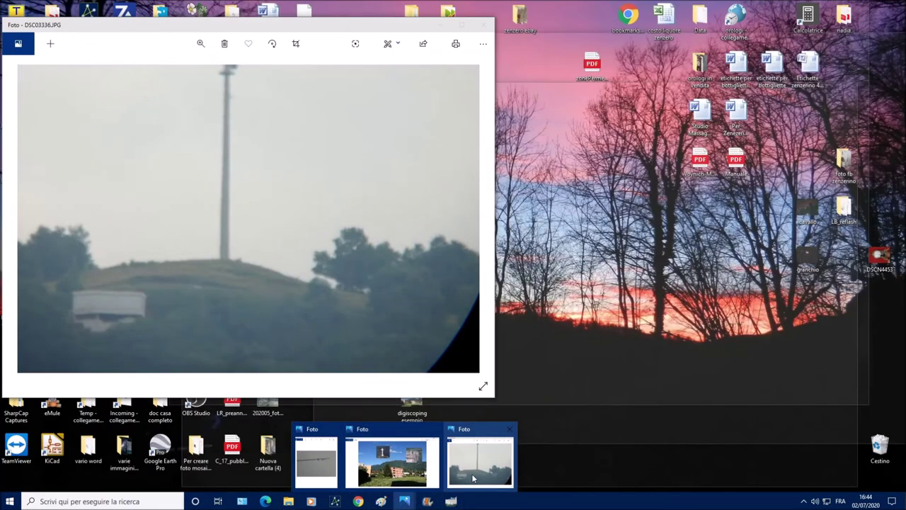
left_click(467, 482)
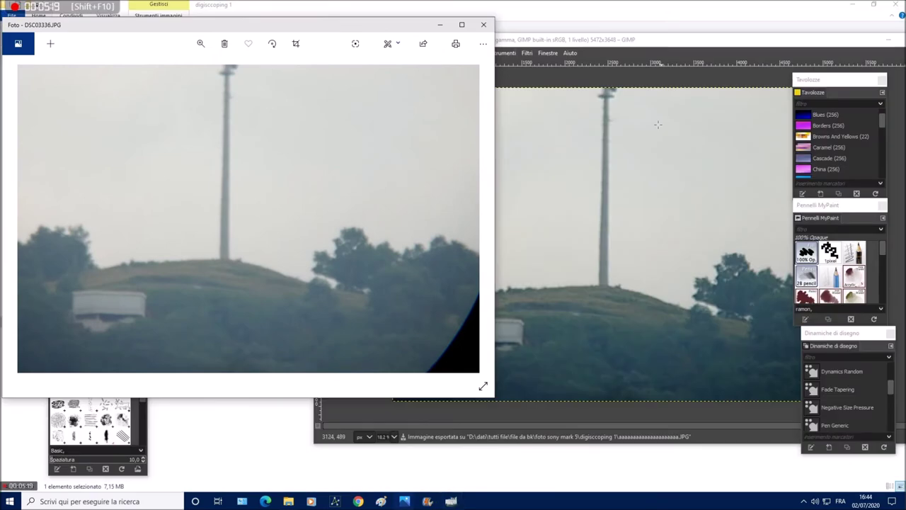
left_click_drag(656, 41, 768, 37)
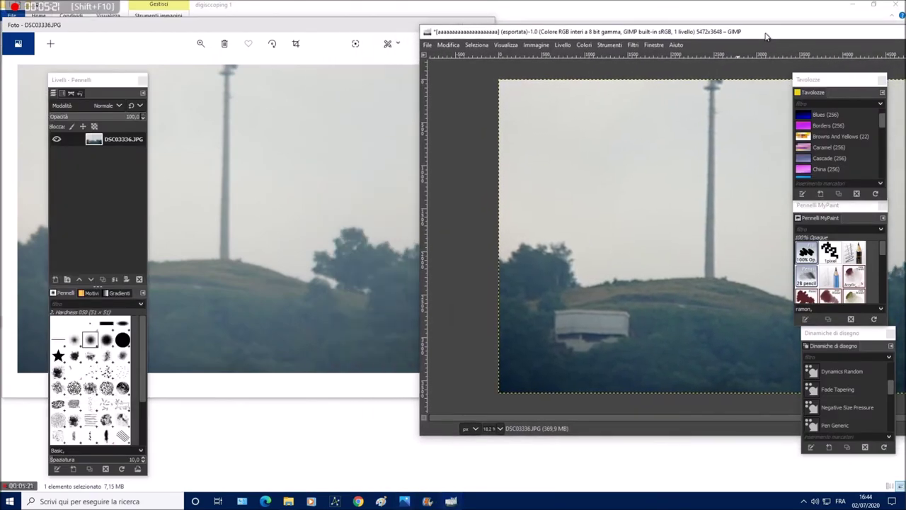
Move the Tavolozze, Pennelli MyPaint and Dinamiche di disegno docks off the edited photo and bring the original photo to the front.
left_click_drag(855, 81, 339, 426)
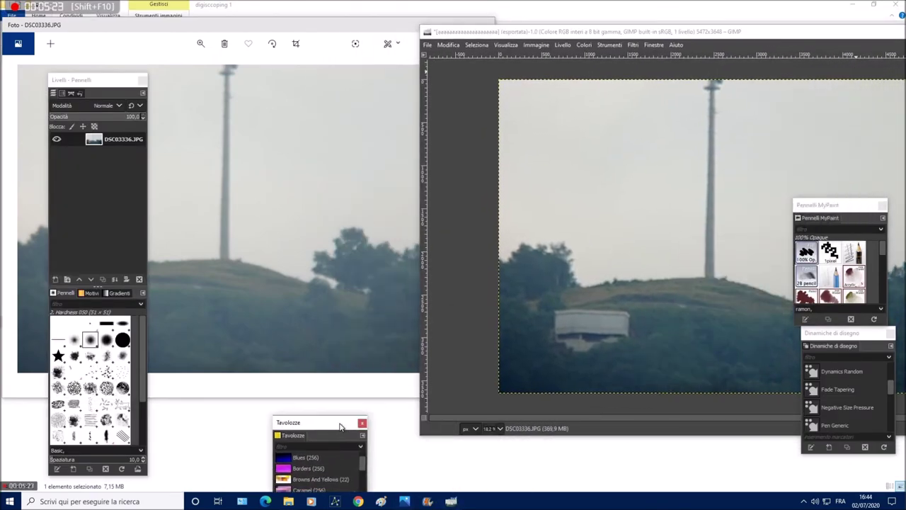
left_click_drag(856, 210, 442, 411)
left_click_drag(867, 333, 645, 432)
left_click(273, 35)
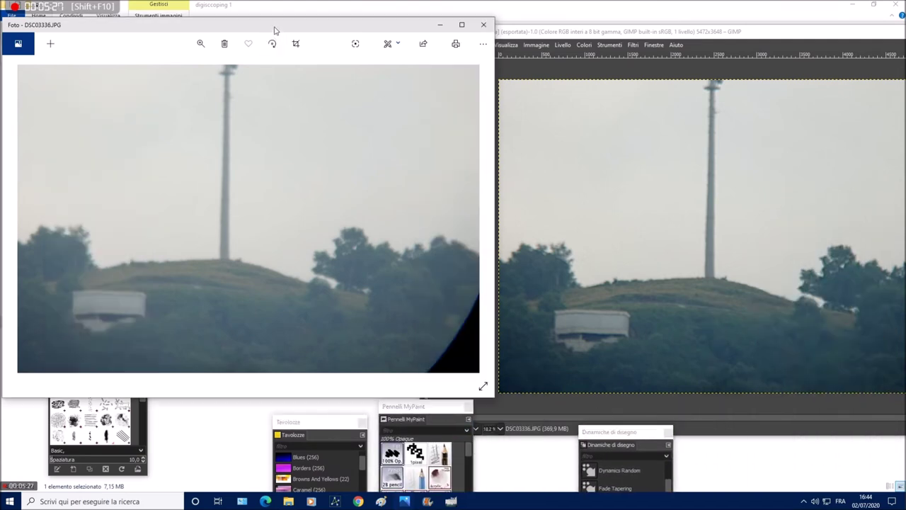